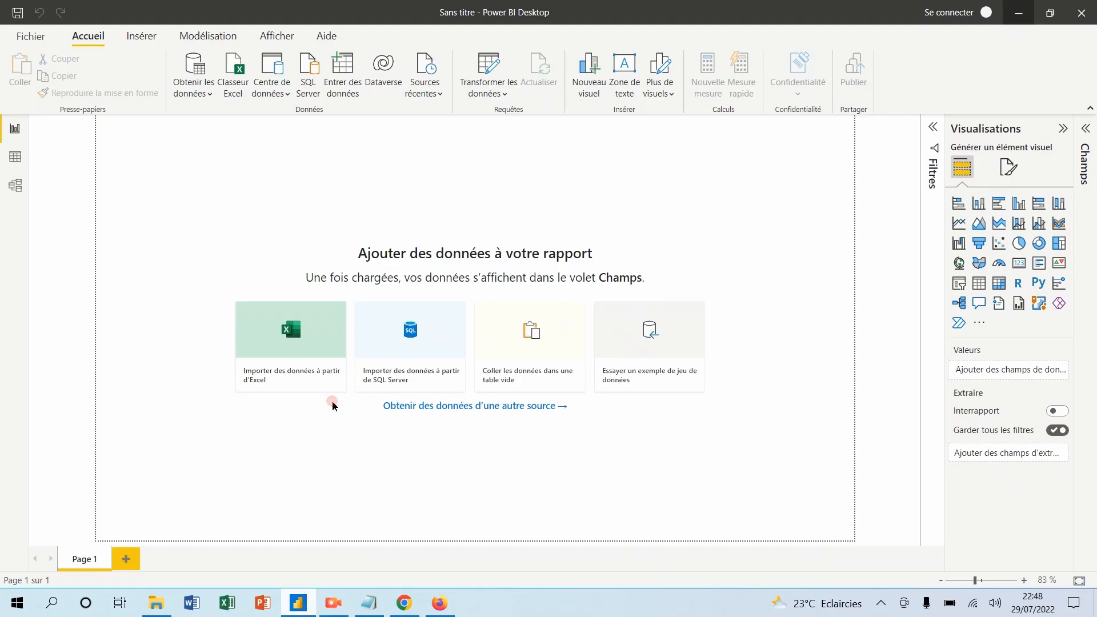
Save the report as Calendrier in the Calendrier folder under Bureau > Bifactory > Tuto Power BI.
left_click(32, 35)
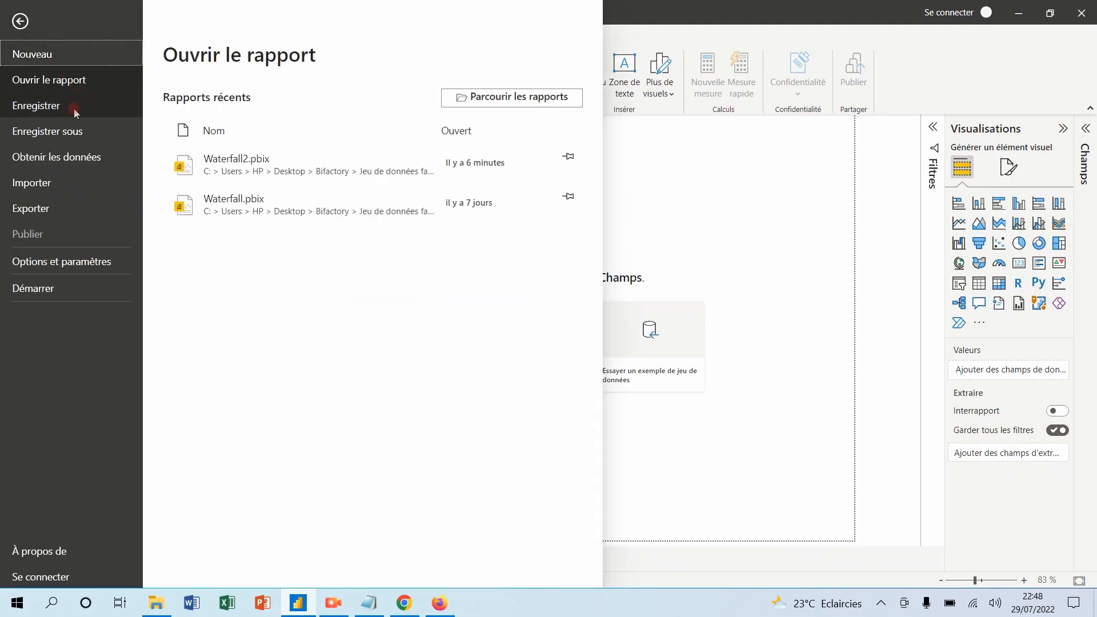
left_click(73, 132)
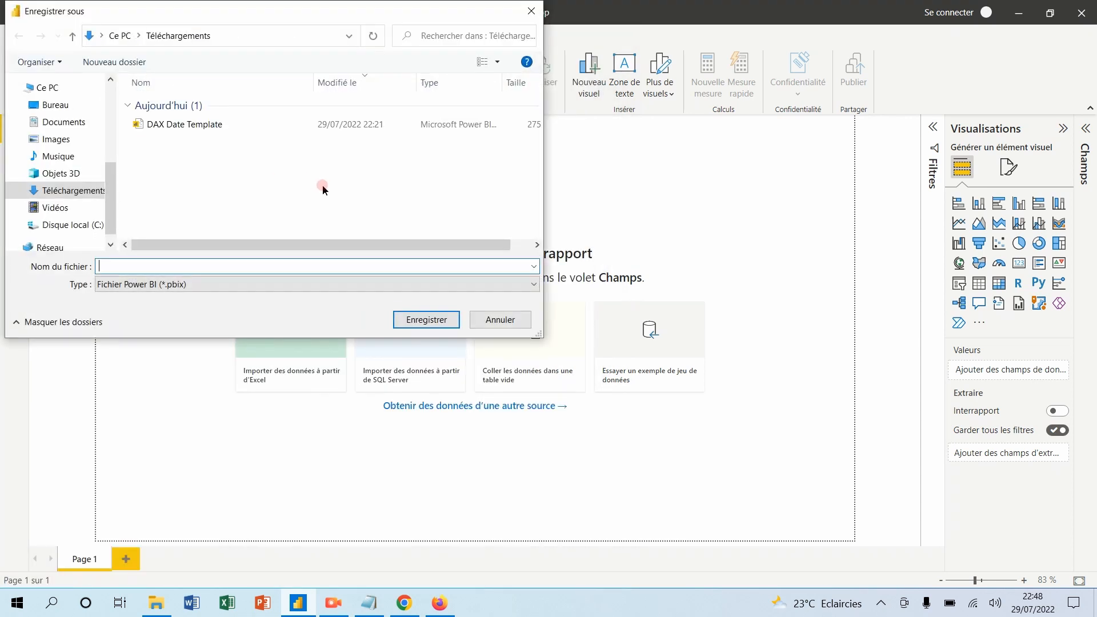
left_click(64, 105)
double_click(166, 105)
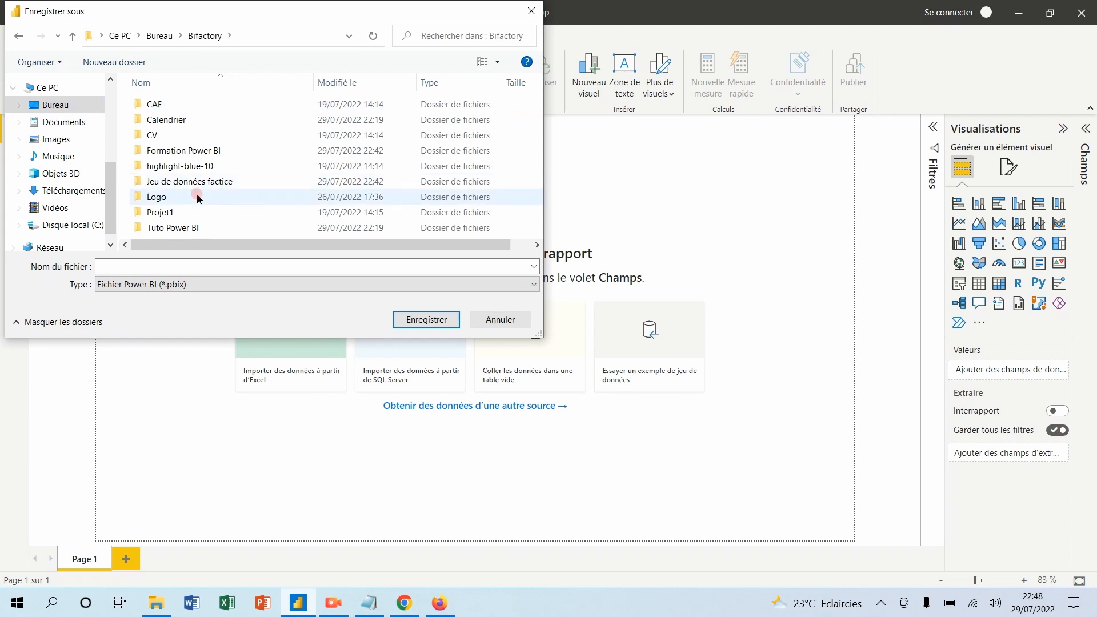
mouse_move(198, 197)
left_mouse_down()
mouse_move(196, 226)
mouse_move(187, 203)
left_mouse_up()
double_click(174, 226)
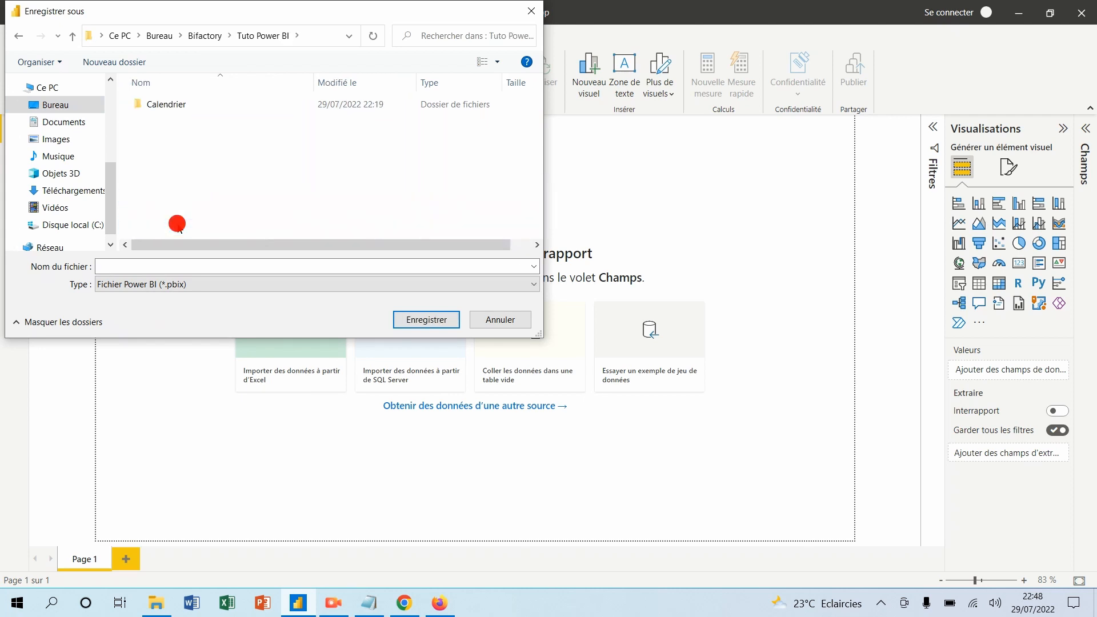
double_click(175, 105)
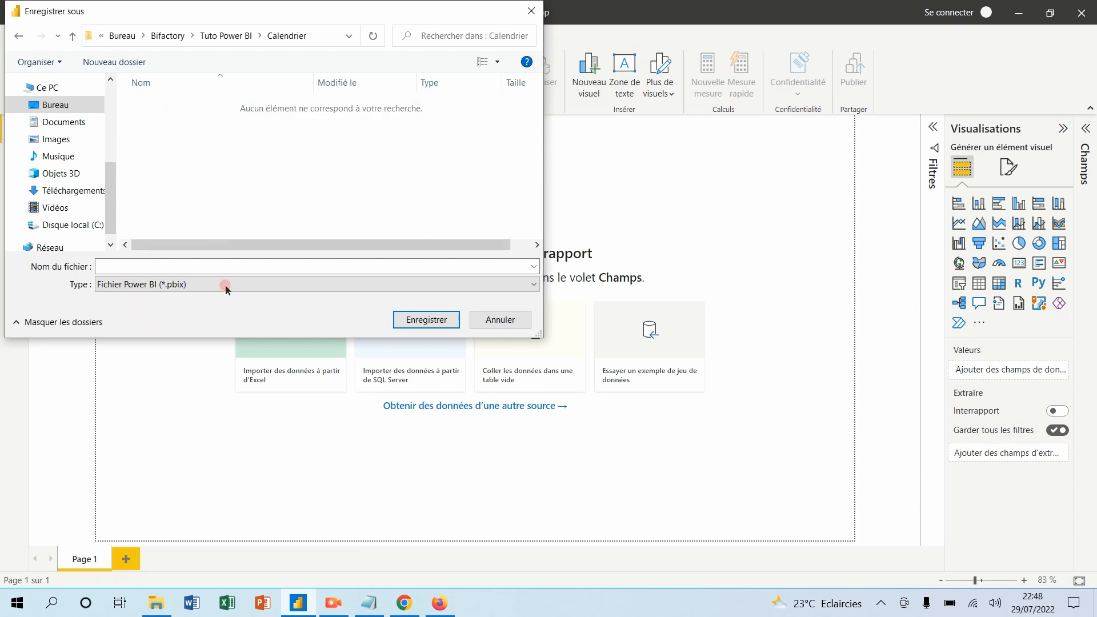
left_click(216, 265)
left_click(218, 266)
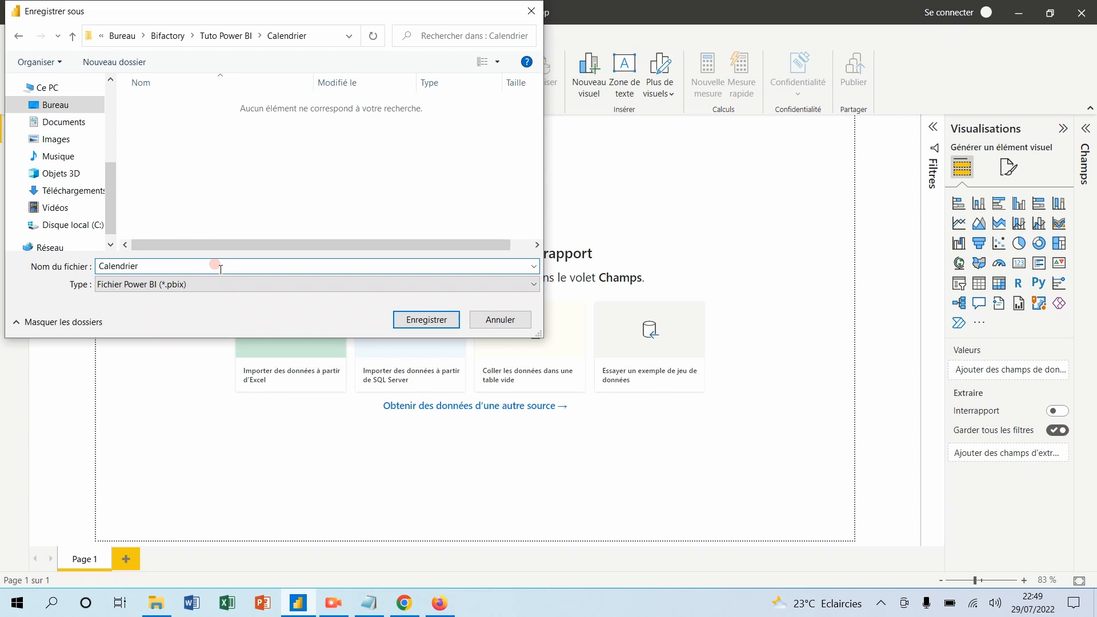
key("Return")
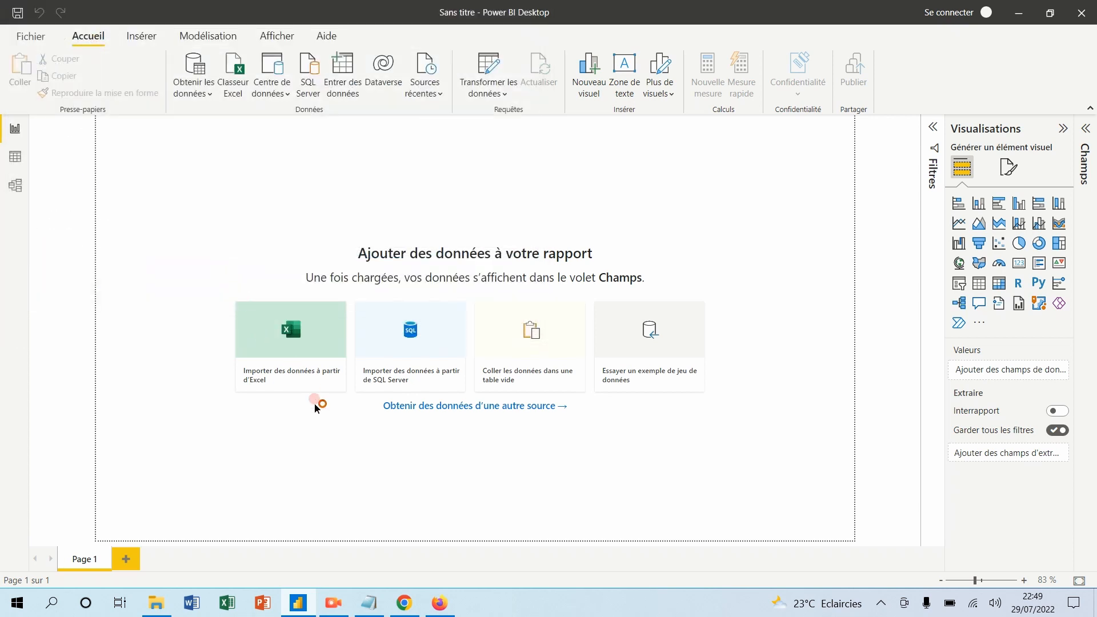
Switch to Notepad and copy the entire Script Calendrier text, from the first let to the final CreateDateTable.
left_click(375, 606)
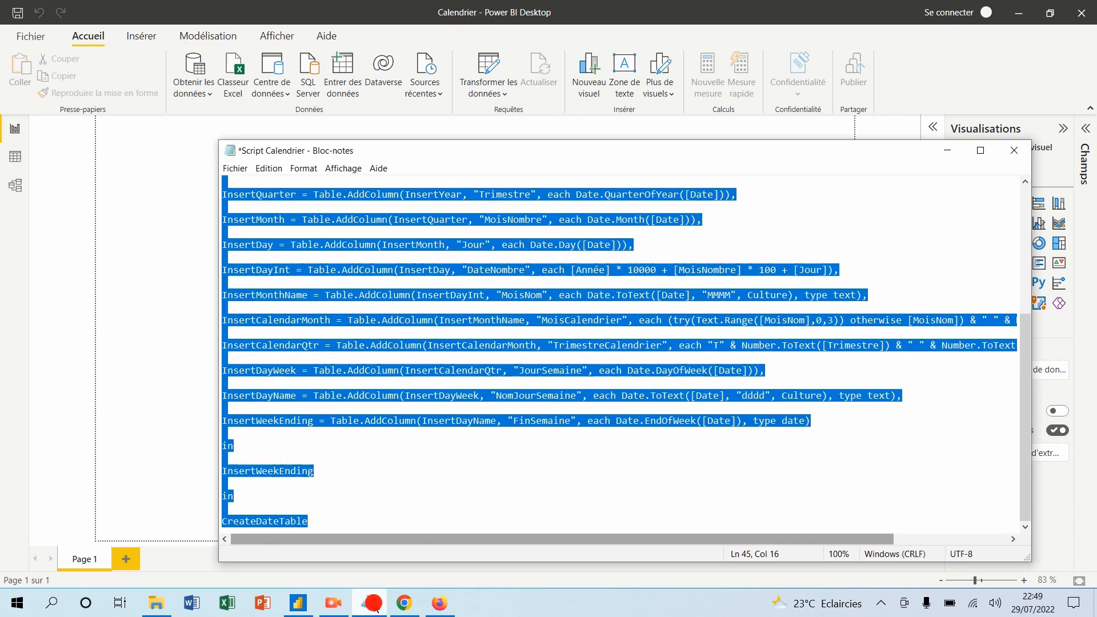
left_click(360, 484)
left_click_drag(328, 520, 240, 134)
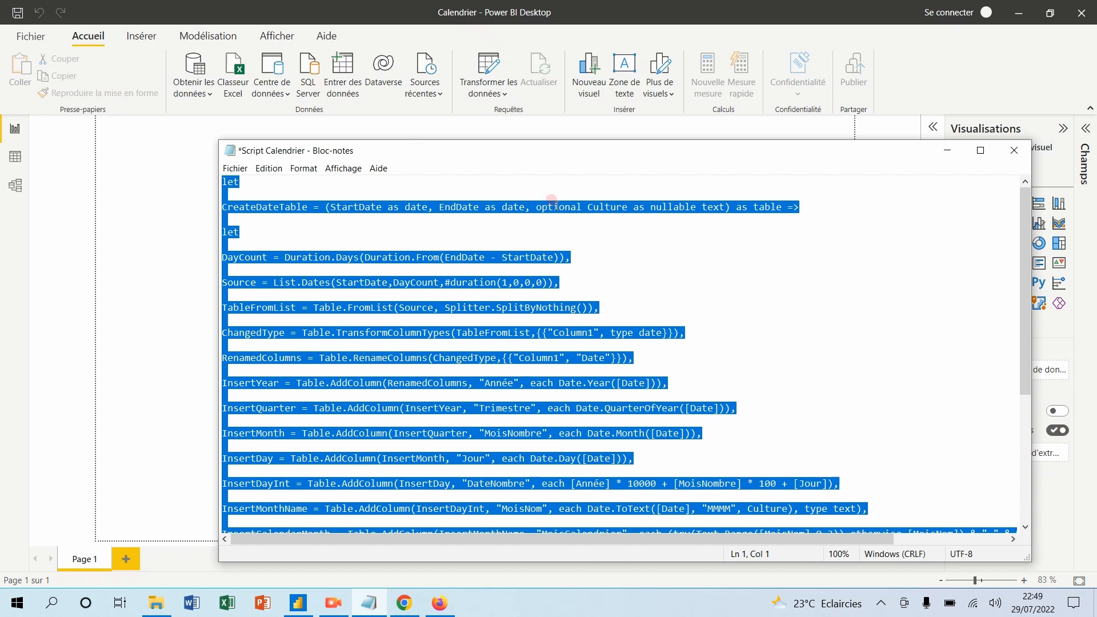
left_click(946, 151)
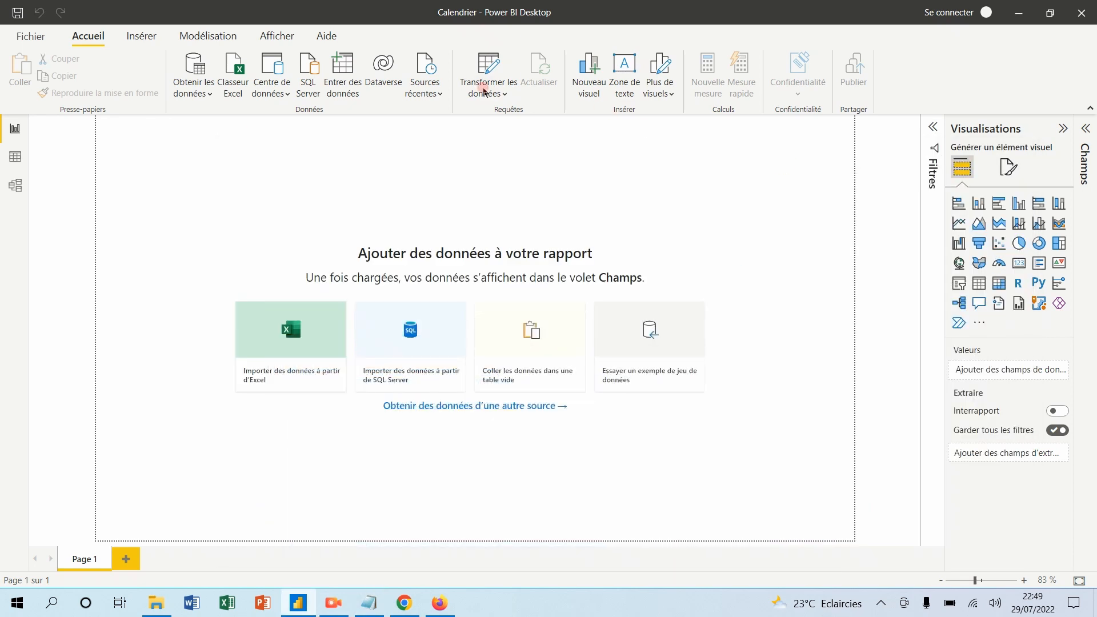
Open the Power Query editor and create a blank query.
left_click(487, 93)
left_click(499, 117)
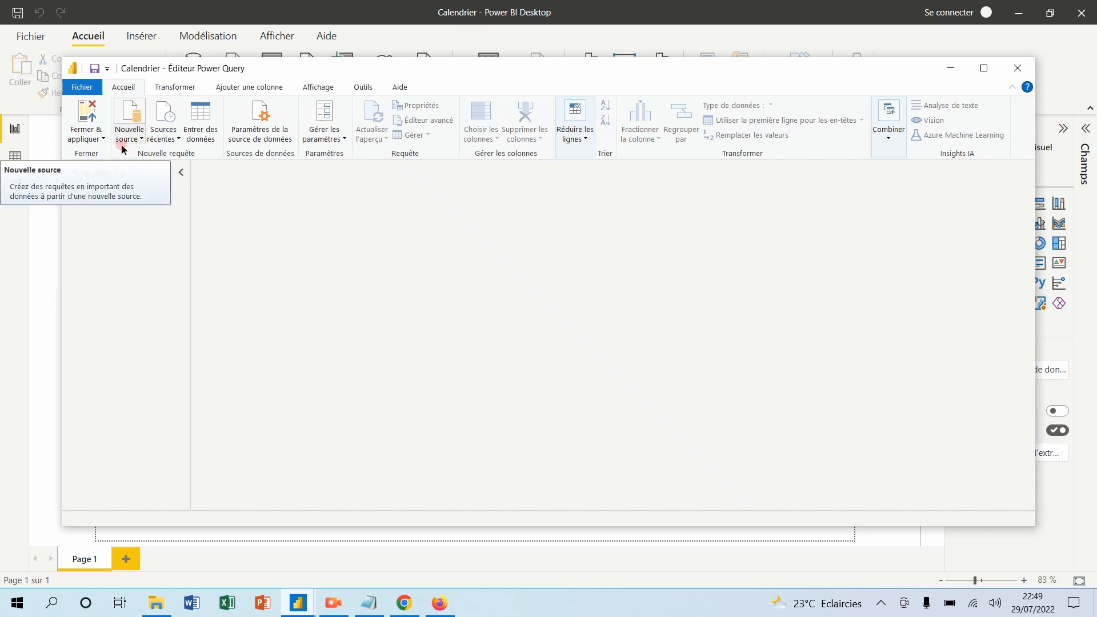
left_click(142, 139)
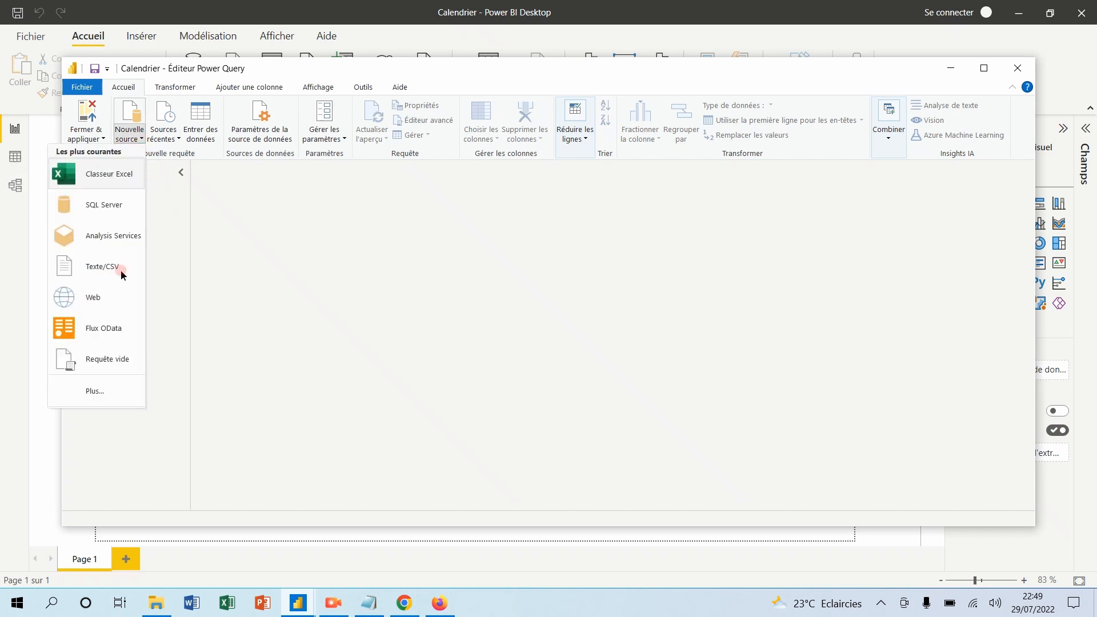
left_click(119, 350)
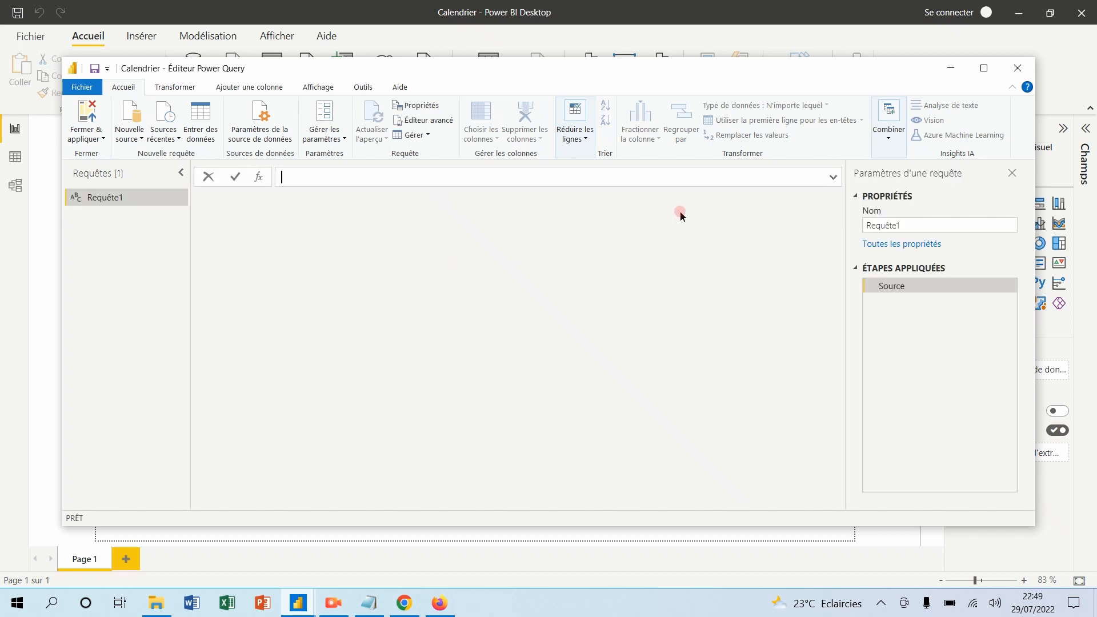
type("CreateDateTable")
key("BackSpace")
key("BackSpace")
key("BackSpace")
key("BackSpace")
key("BackSpace")
key("BackSpace")
key("BackSpace")
key("BackSpace")
key("BackSpace")
type("InsertWeekEnding = Table.AddColumn(InsertDayName, \"FinSemaine\", each Date.EndOfWeek([Date]),")
type("ty")
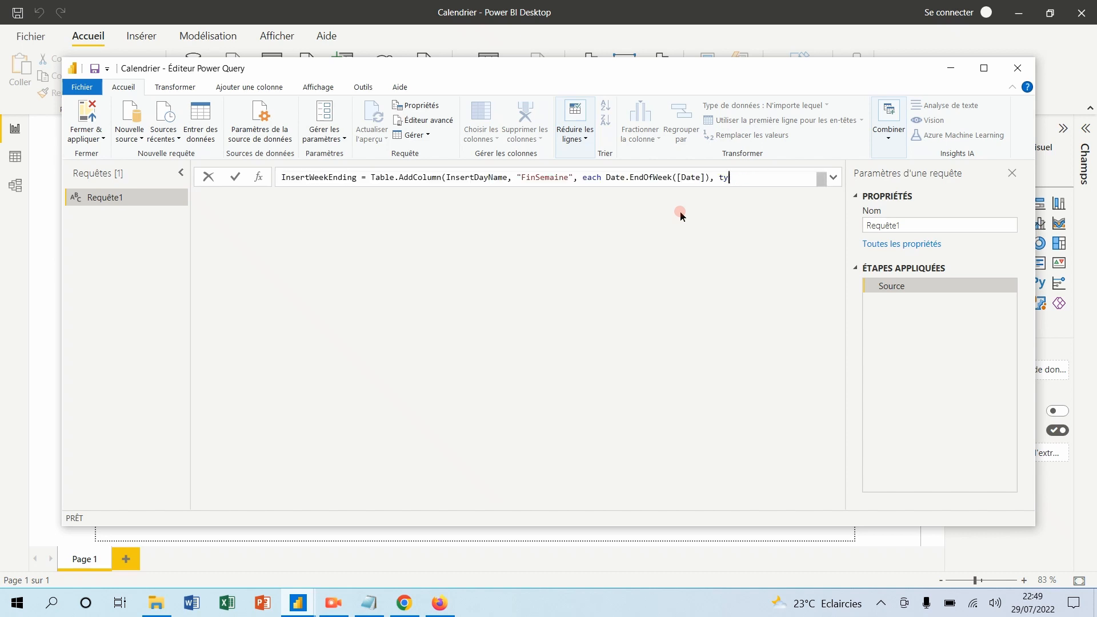
triple_click(700, 184)
key("ctrl+x")
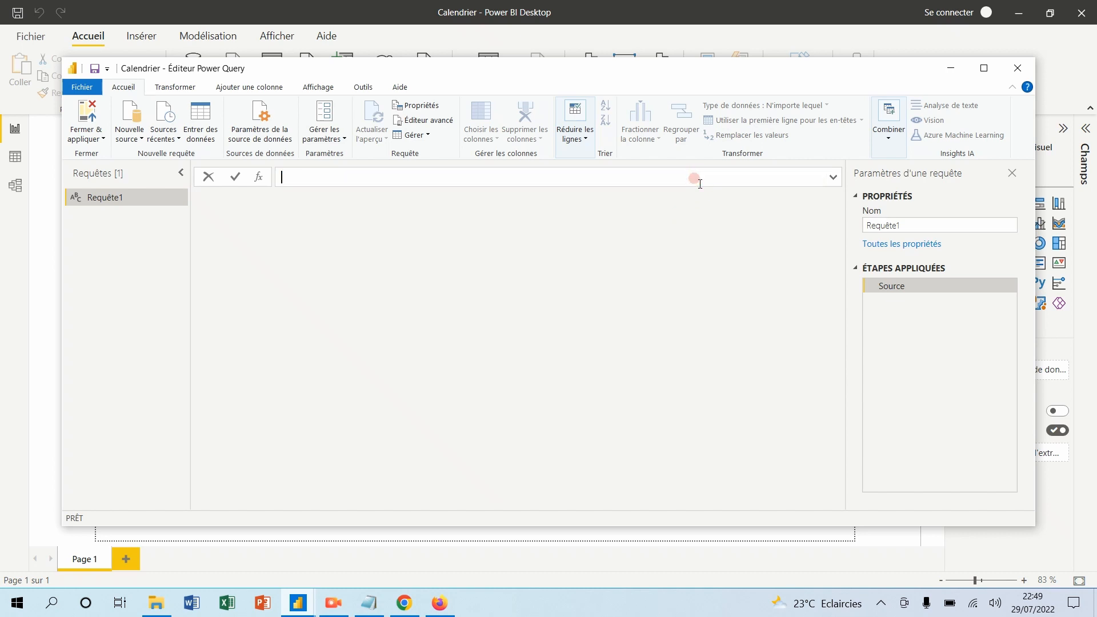
Replace the blank query's default code in the advanced editor with the copied CreateDateTable script and apply it.
left_click(440, 120)
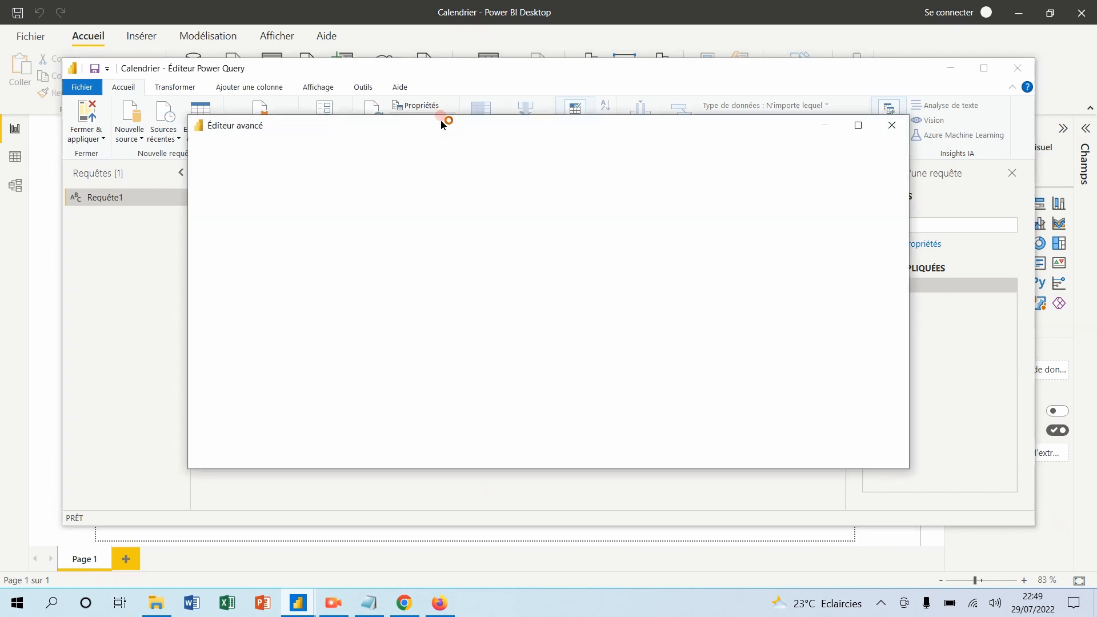
left_click(351, 252)
key("ctrl+a")
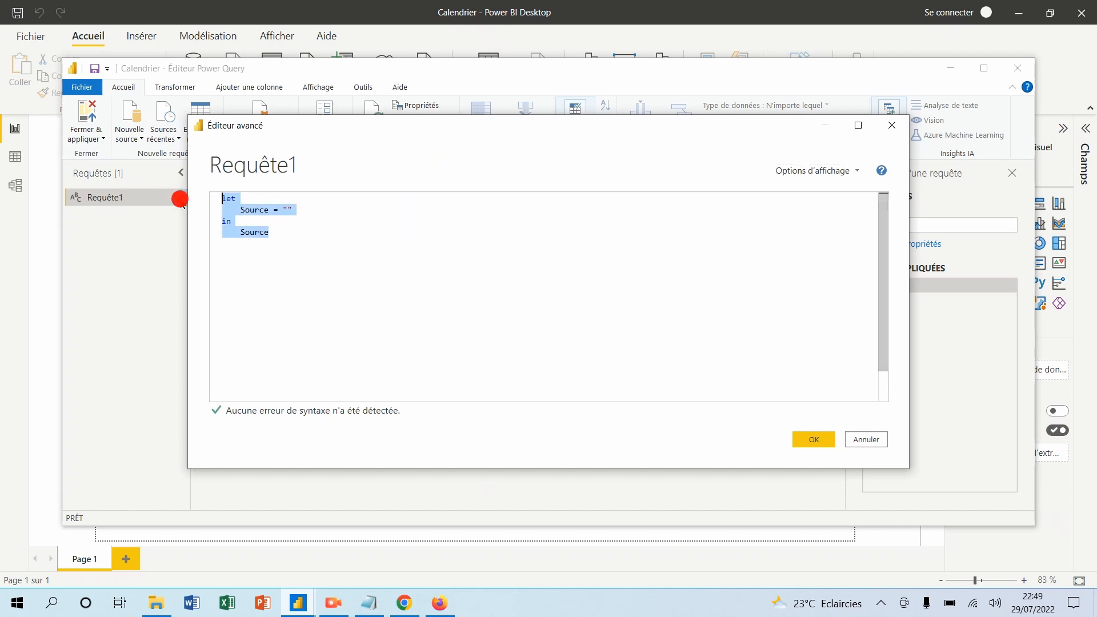
key("ctrl+v")
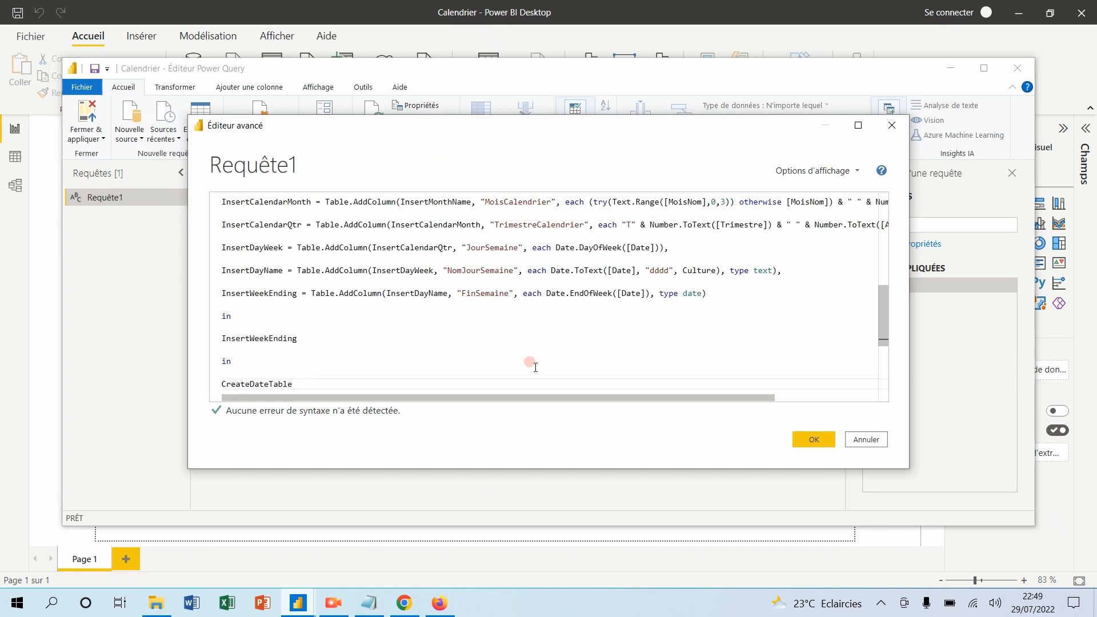
left_click(812, 439)
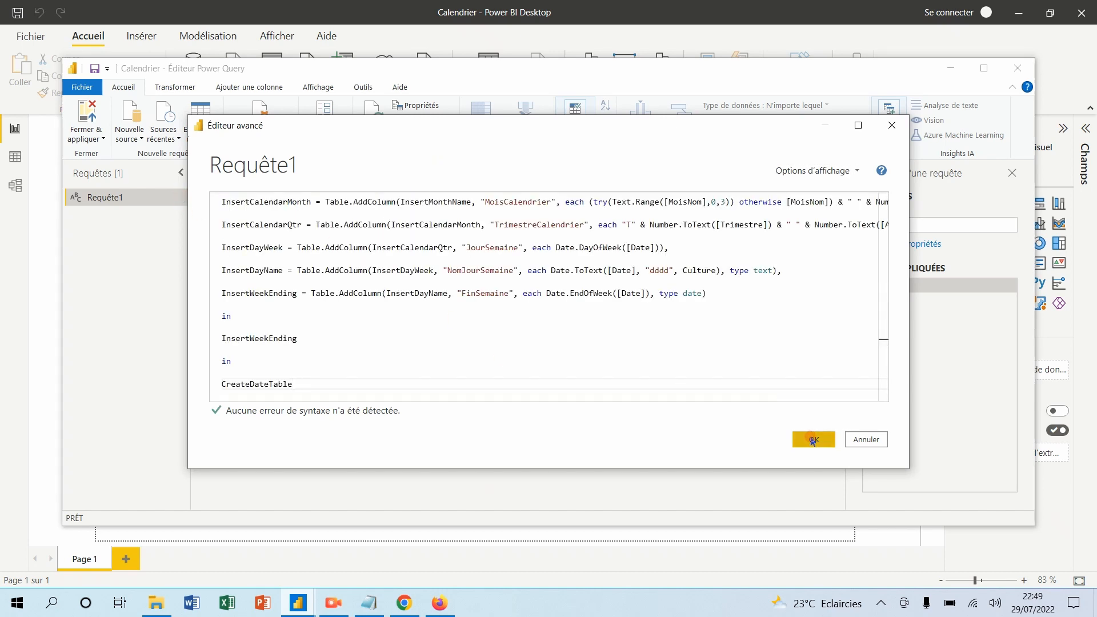
left_click(813, 441)
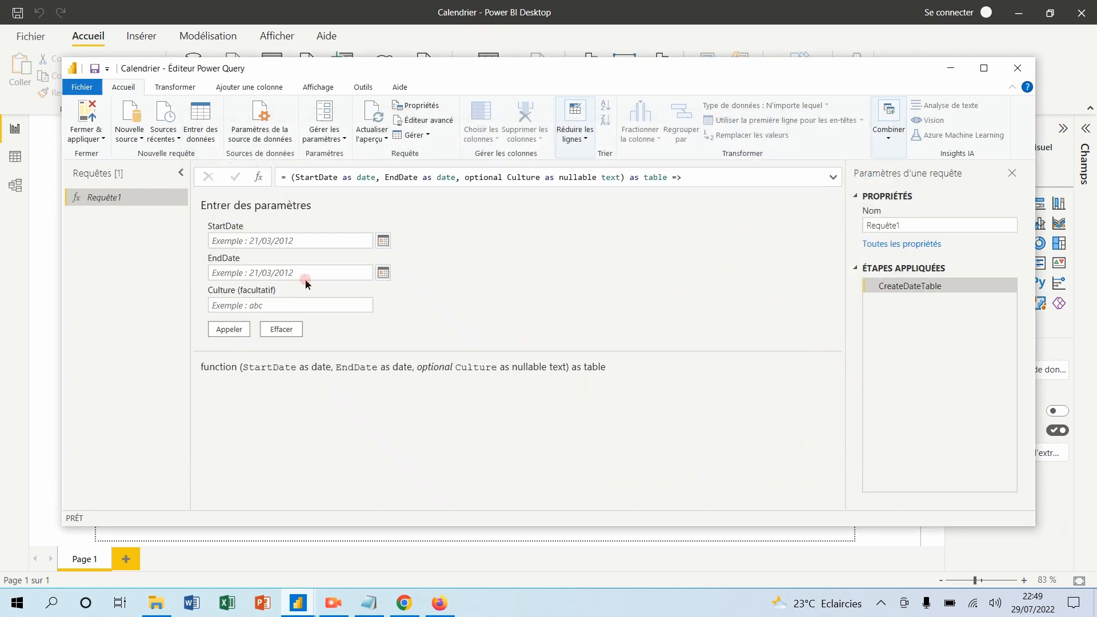
Invoke the date table function with StartDate 01/01/1920 and EndDate 01/01/2099.
left_click(281, 240)
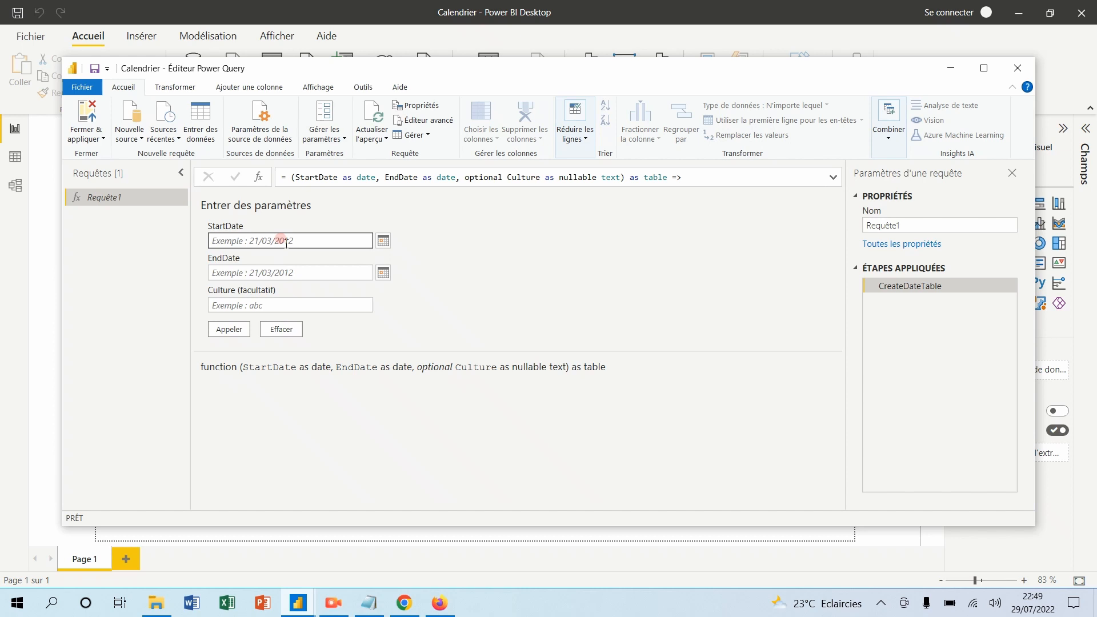
left_click(280, 239)
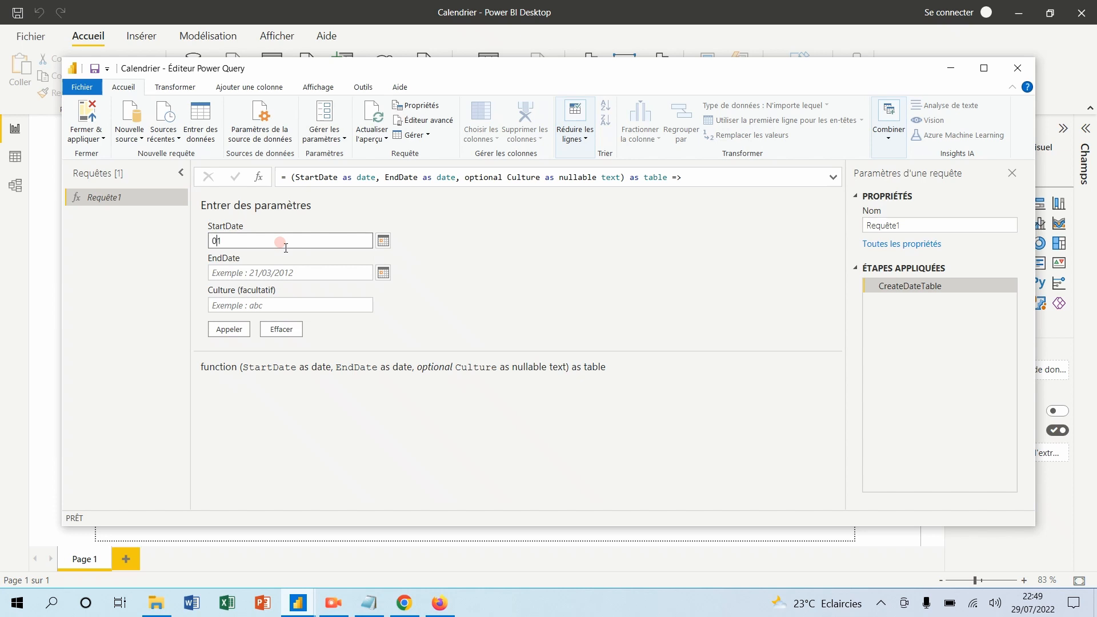
type("01/")
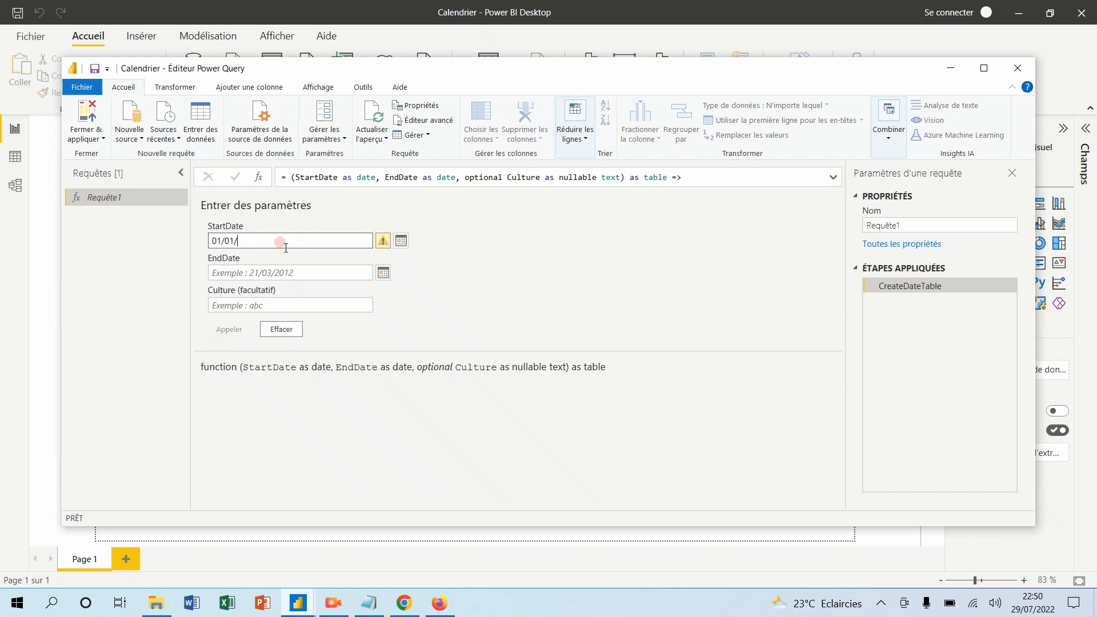
type("1920")
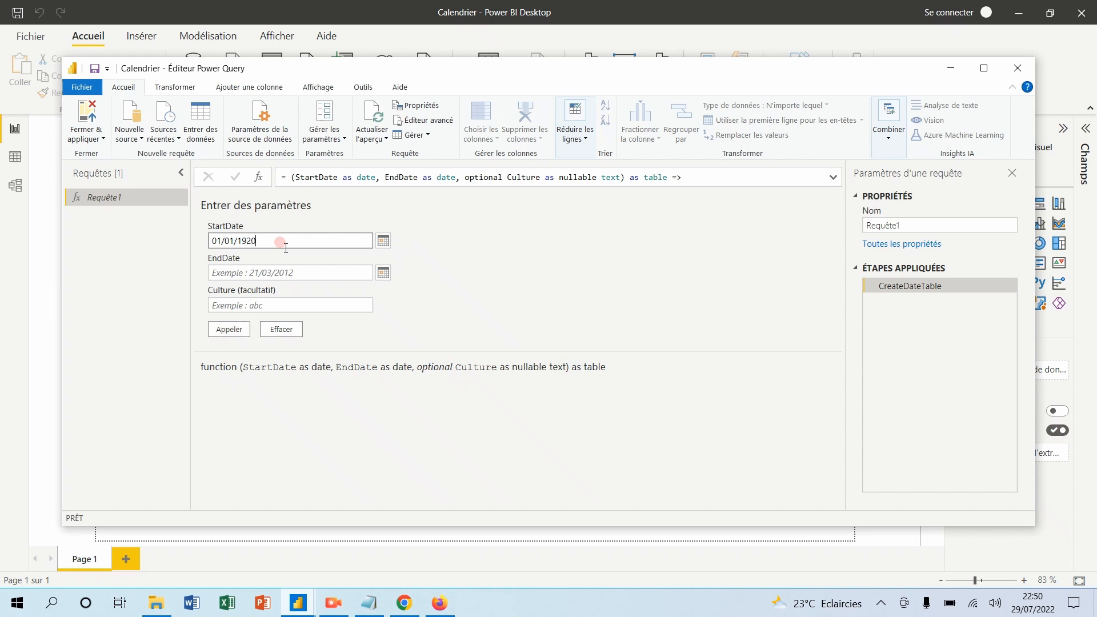
left_click(286, 271)
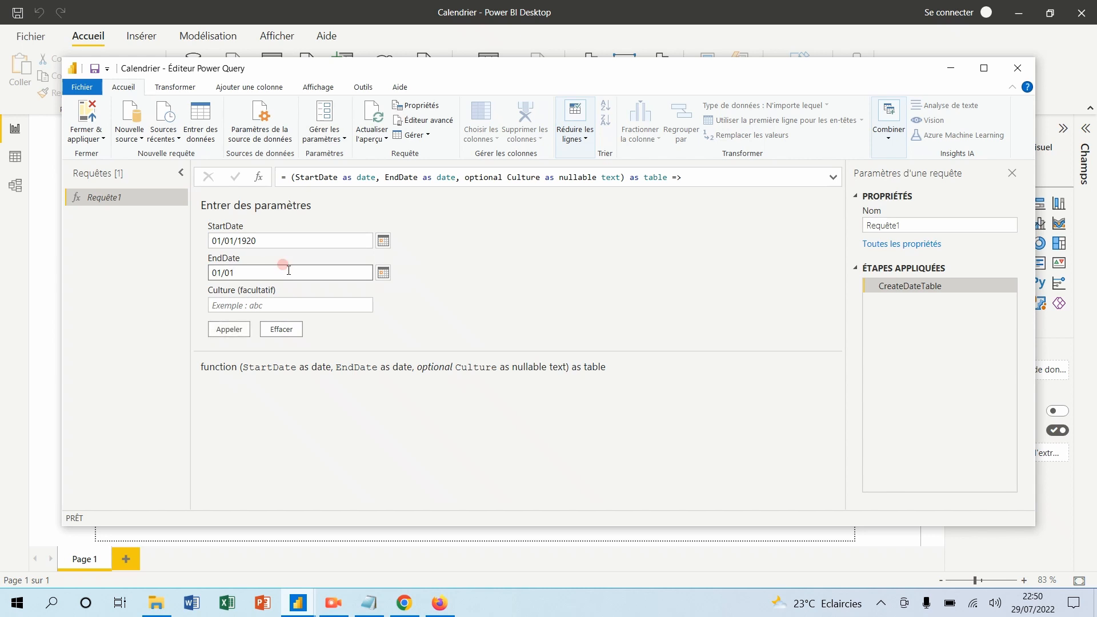
type("01/01/2099")
left_click(241, 330)
left_click(240, 330)
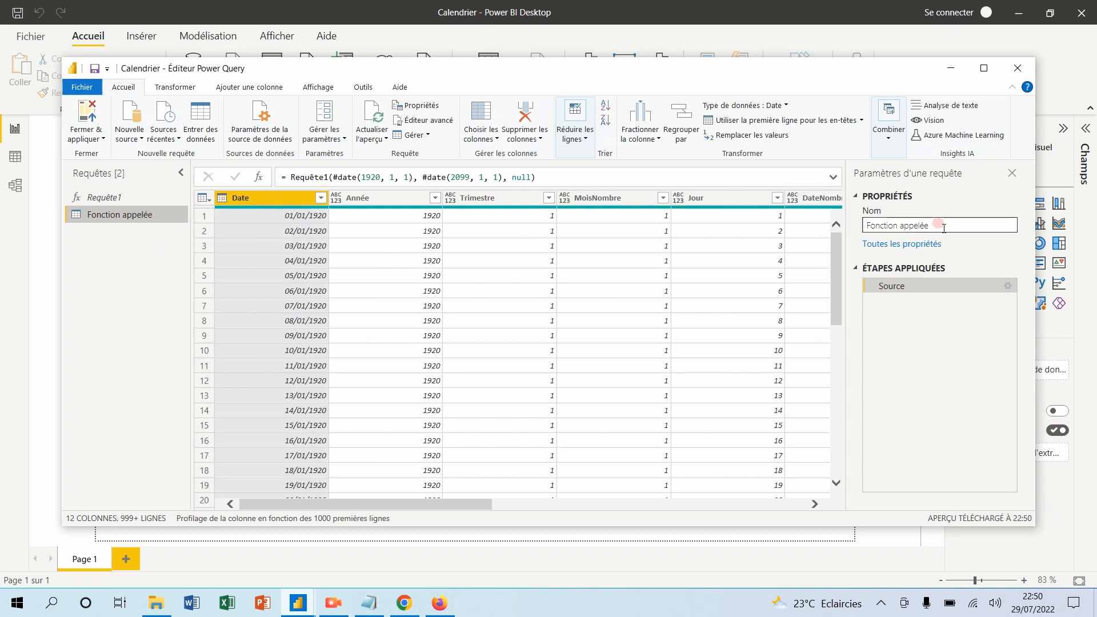
Rename the invoked function's table query as Calendrier.
left_click_drag(942, 224, 785, 209)
type("Calendrier")
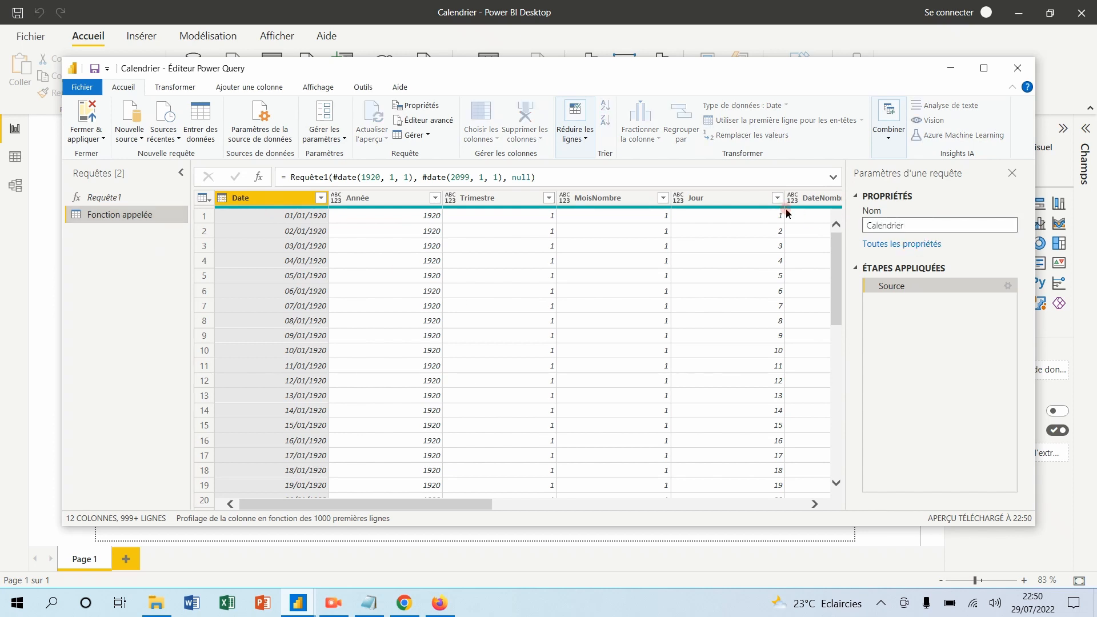
left_click(936, 298)
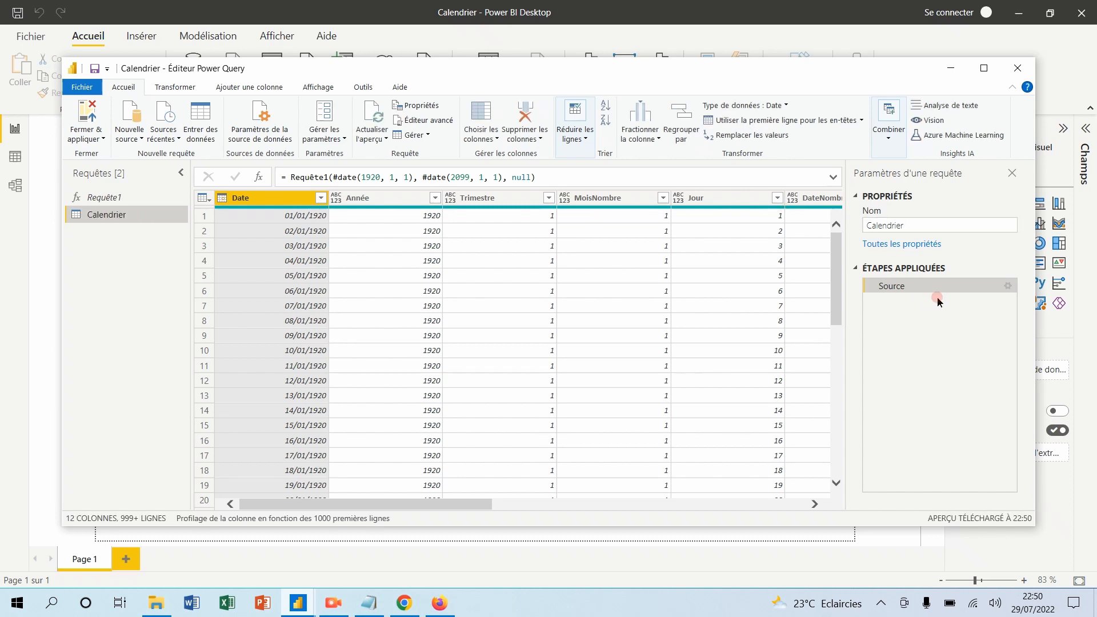
Look through the Calendrier table's columns, including DateNombre and MoisNom.
left_click_drag(451, 505, 410, 498)
left_click_drag(473, 505, 603, 510)
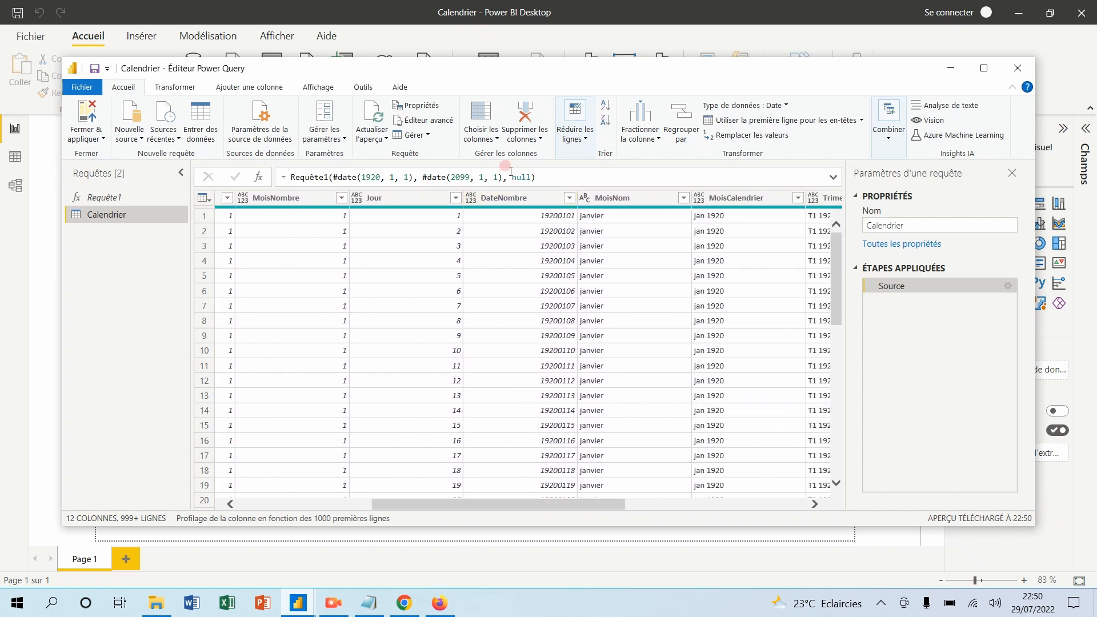
left_click(518, 197)
left_click(536, 205)
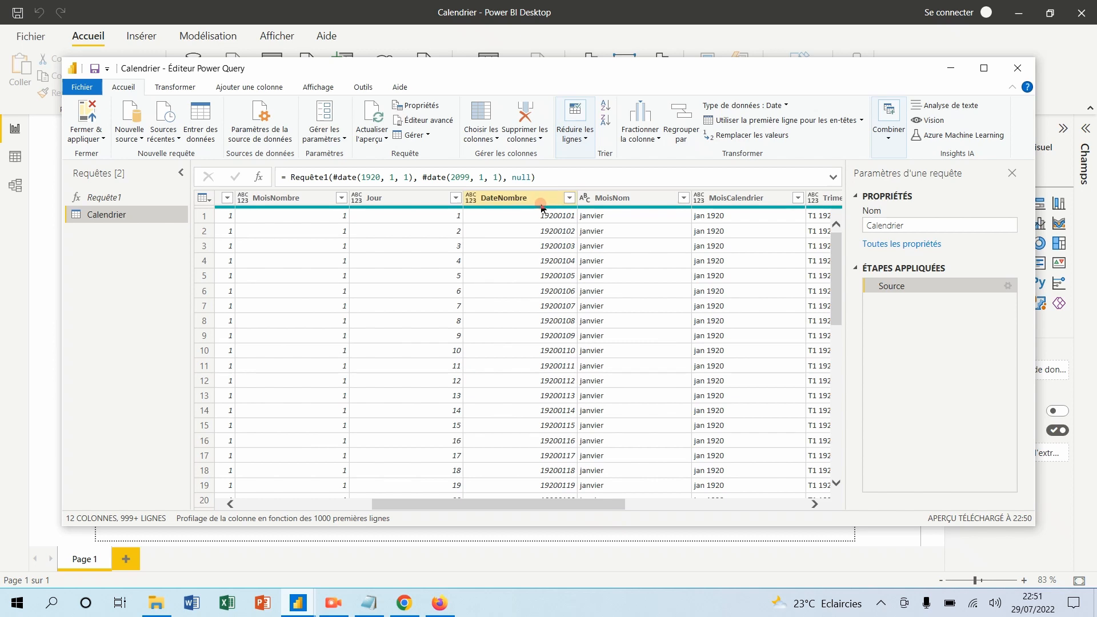
left_click(595, 209)
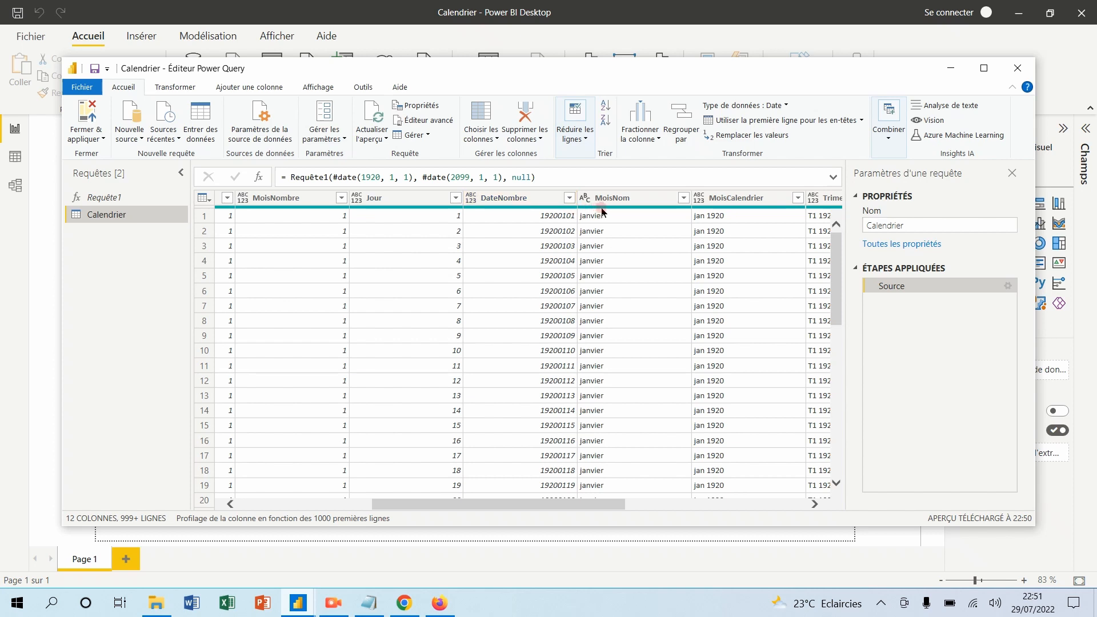
left_click(608, 204)
Turn on monospaced text, column distribution, column profile and column quality for the data preview, and enlarge the preview area.
left_click(329, 89)
left_click(259, 104)
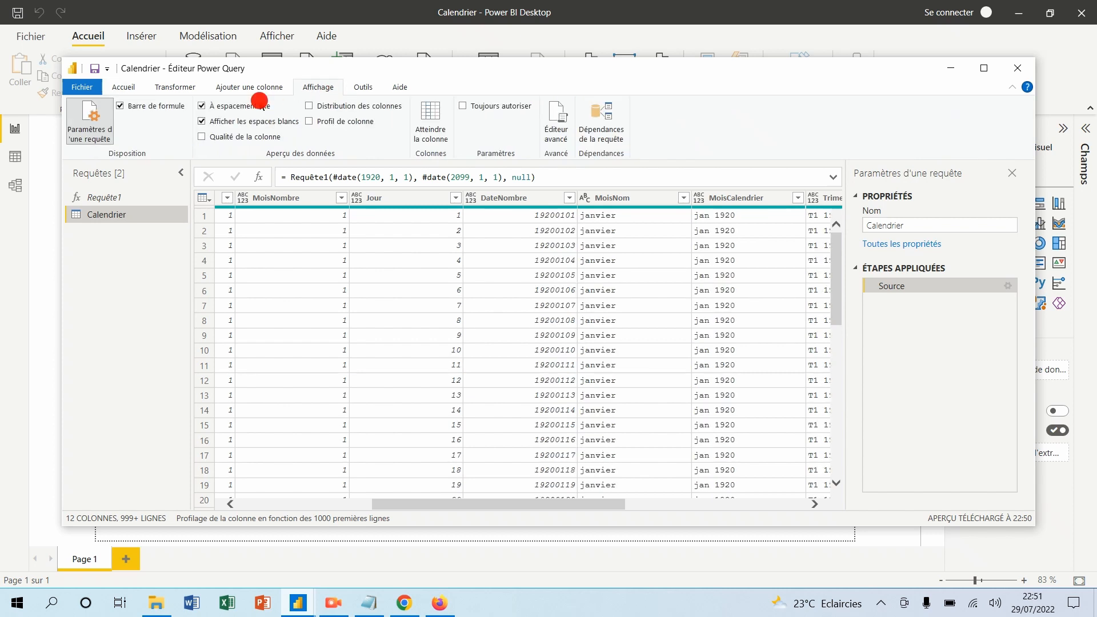
left_click(319, 108)
left_click(311, 122)
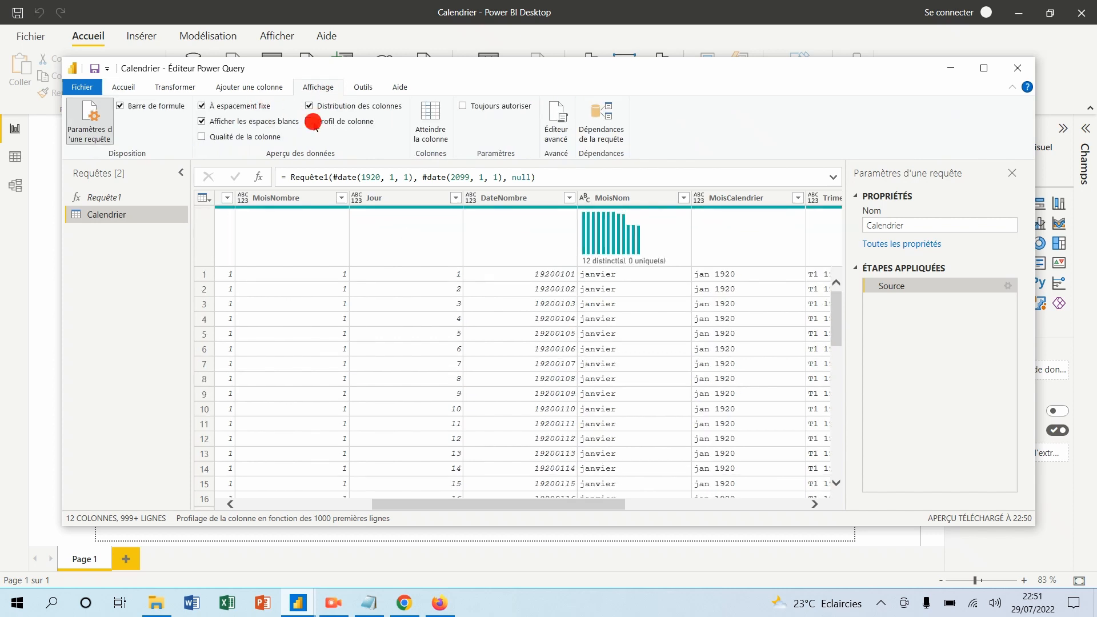
left_click(259, 141)
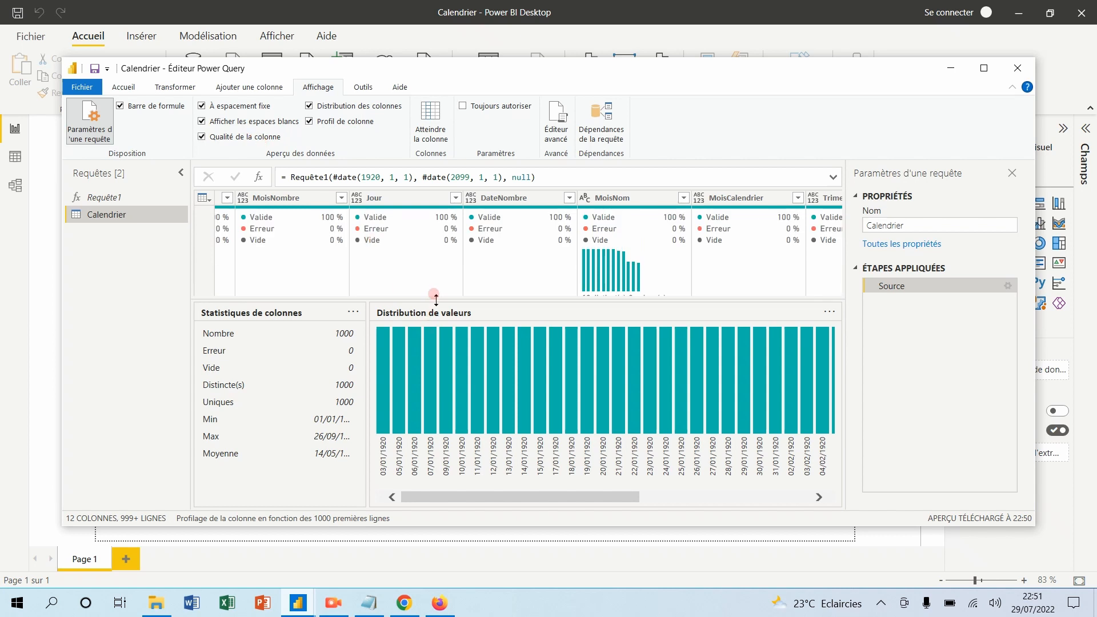
left_click_drag(436, 297, 441, 398)
left_click(984, 68)
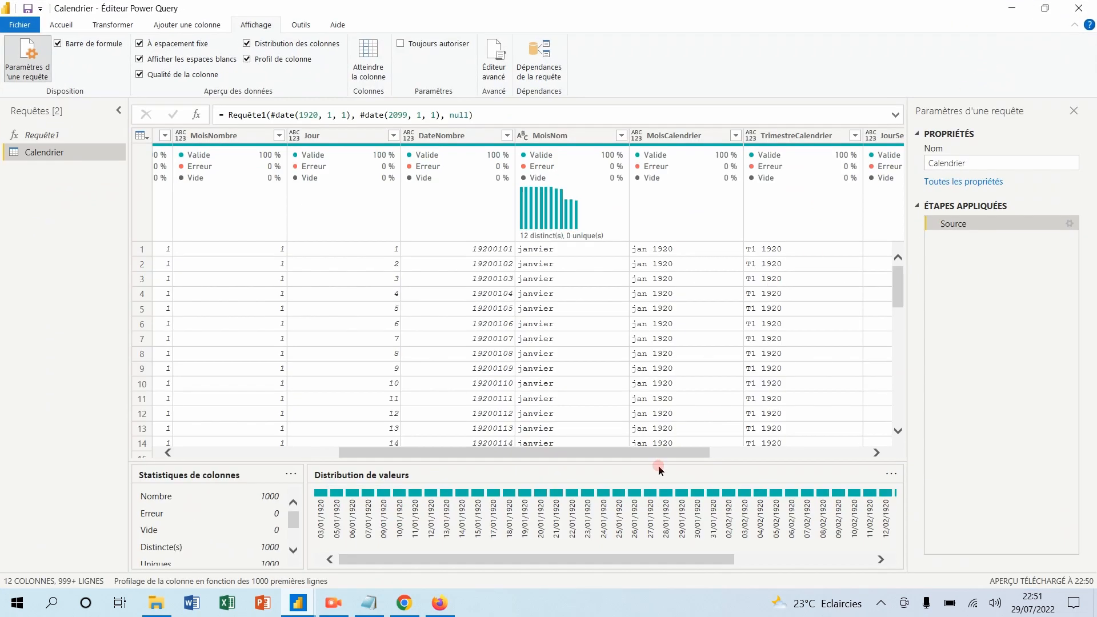
Check the remaining Calendrier columns through FinSemaine, and close the query editor while applying the queries to the data model.
mouse_move(659, 463)
left_mouse_down()
mouse_move(659, 476)
mouse_move(661, 455)
left_mouse_up()
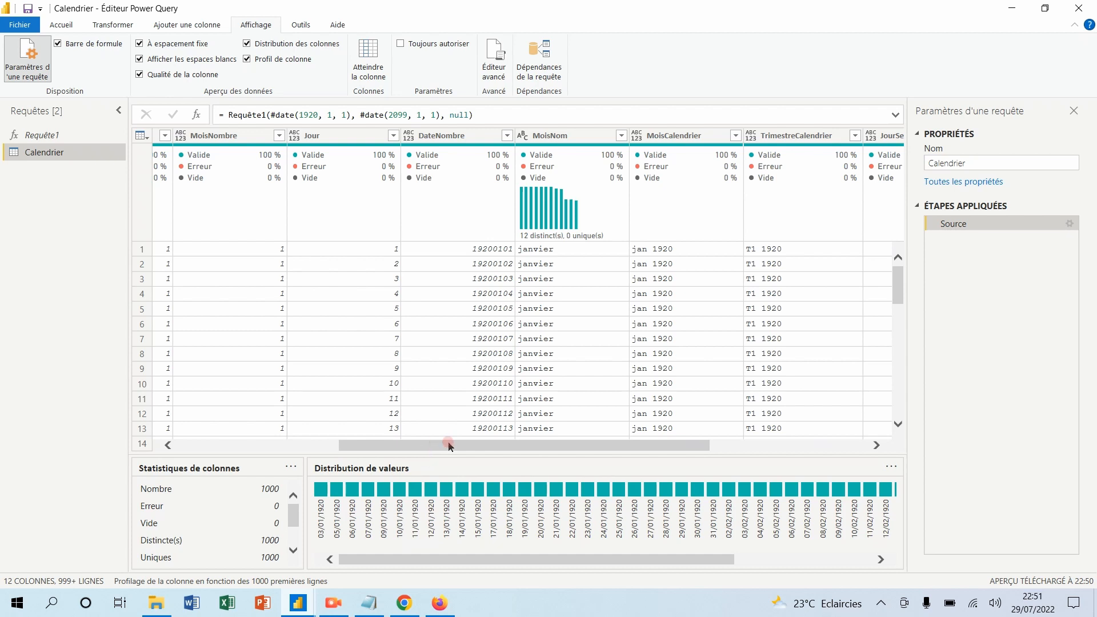
left_click_drag(448, 444, 627, 445)
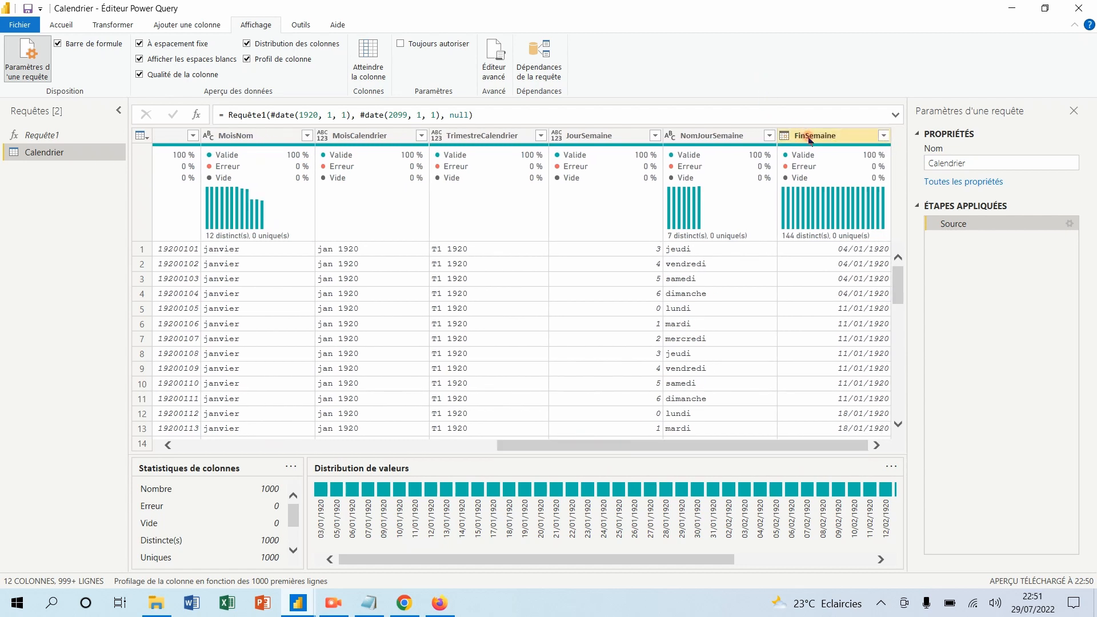
left_click(61, 25)
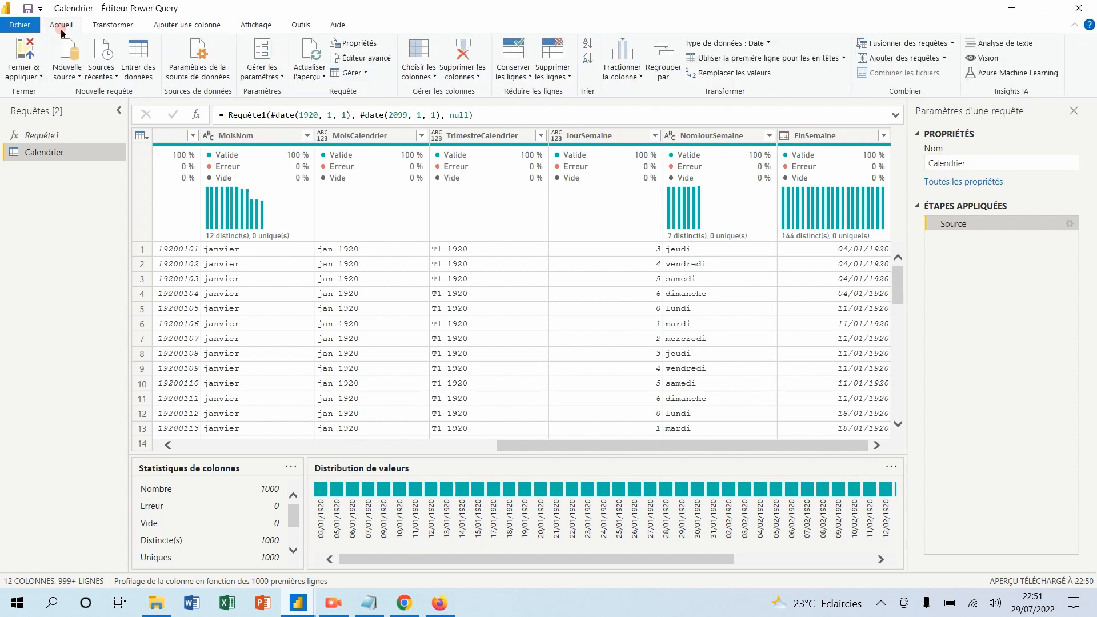
left_click(24, 74)
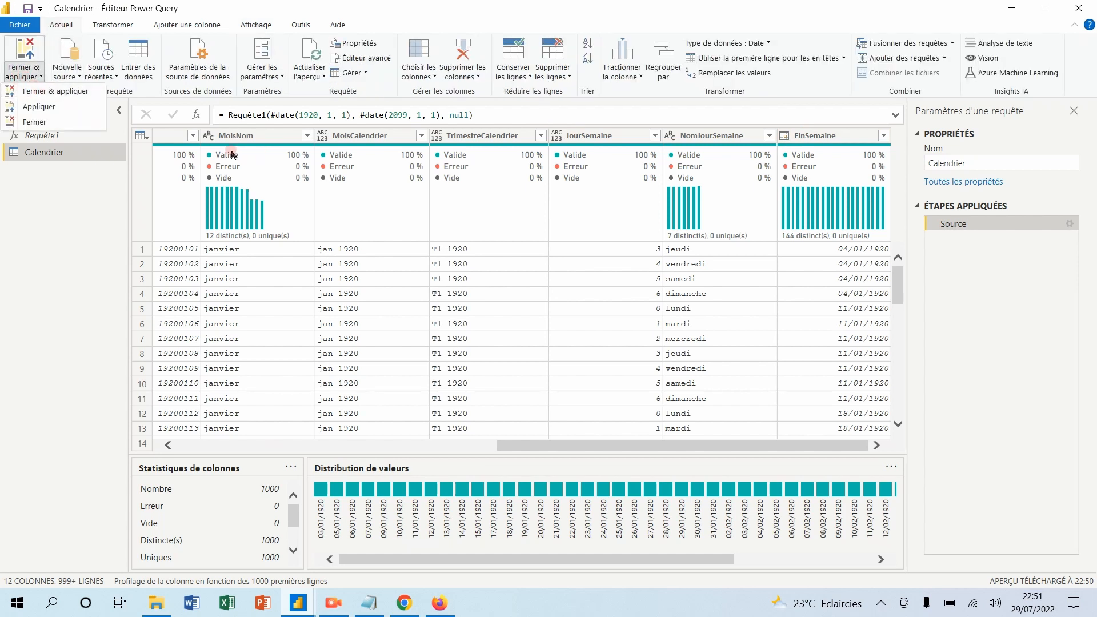
left_click(88, 93)
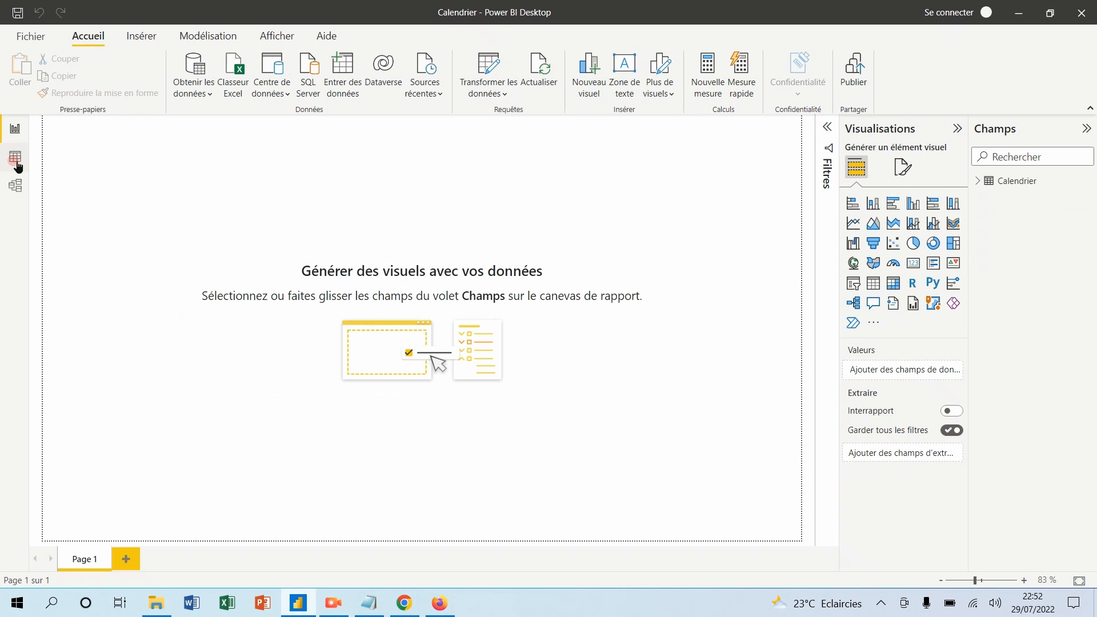
Display the loaded Calendrier table's rows in the data view.
left_click(15, 163)
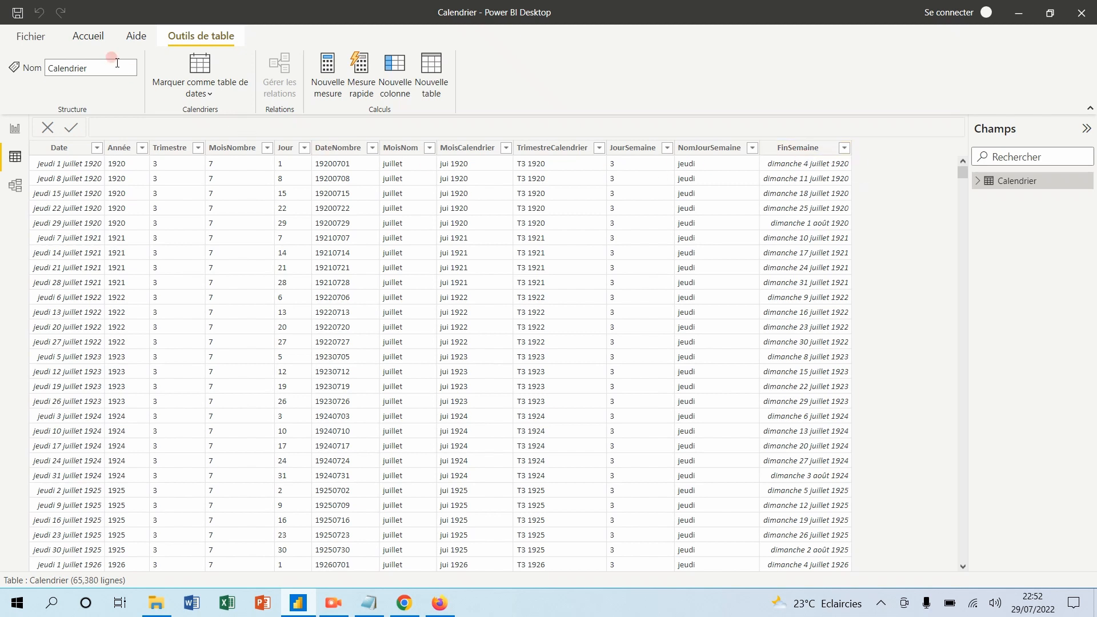
left_click(89, 36)
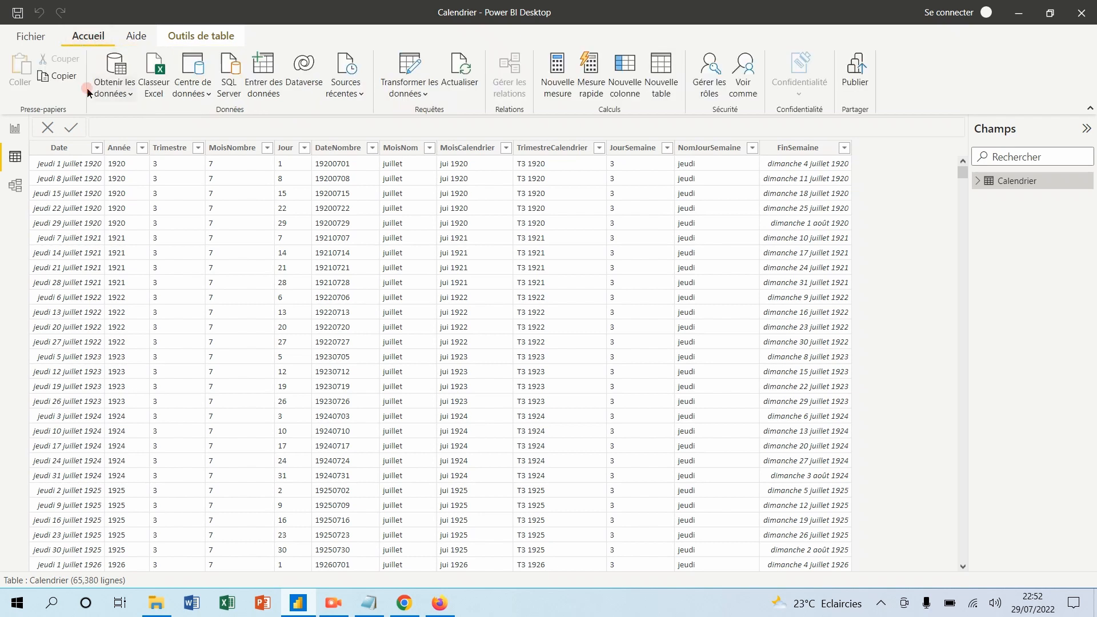